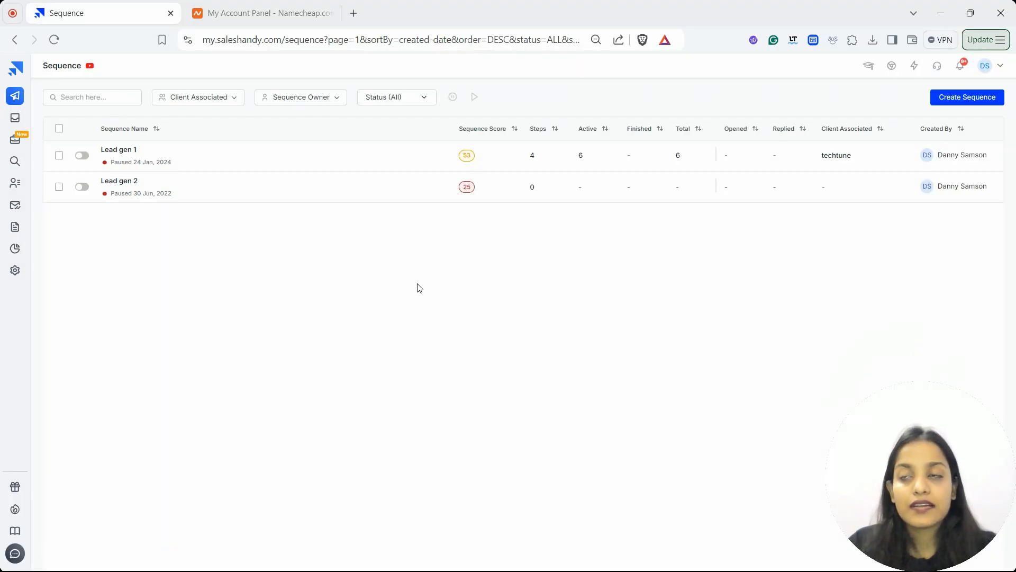
- Enter apps.places.tours as the brand domain in the whitelabel domain configuration and copy the CNAME target value
{"action": "left_click", "coordinate": [17, 271]}
{"action": "left_click", "coordinate": [132, 376]}
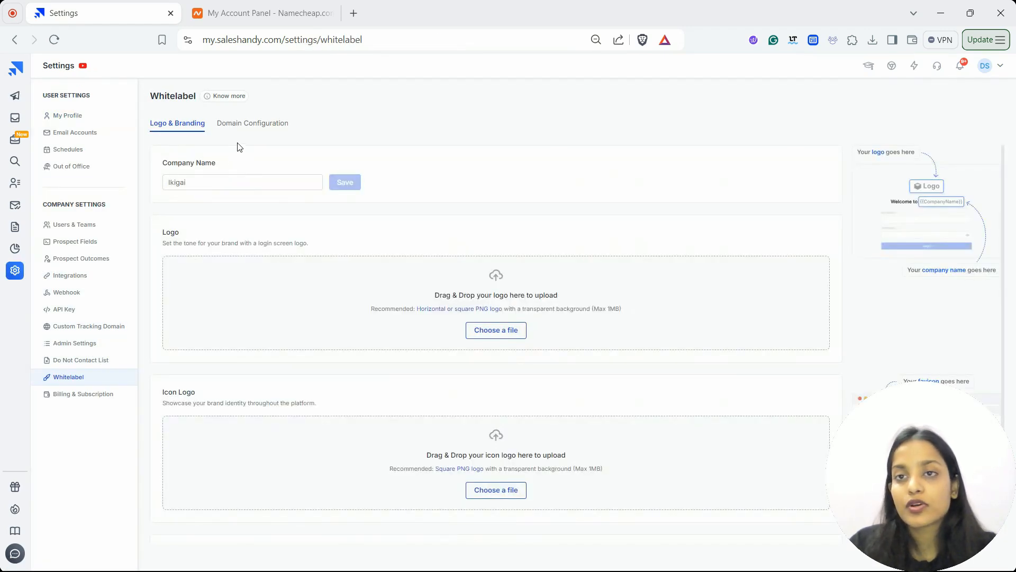
{"action": "left_click", "coordinate": [248, 129]}
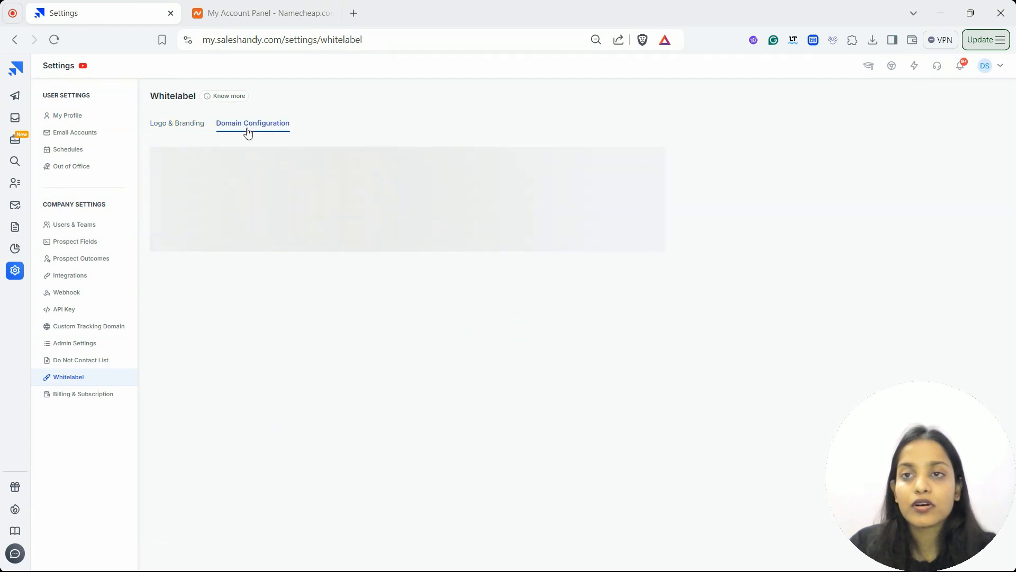
{"action": "left_click", "coordinate": [236, 206]}
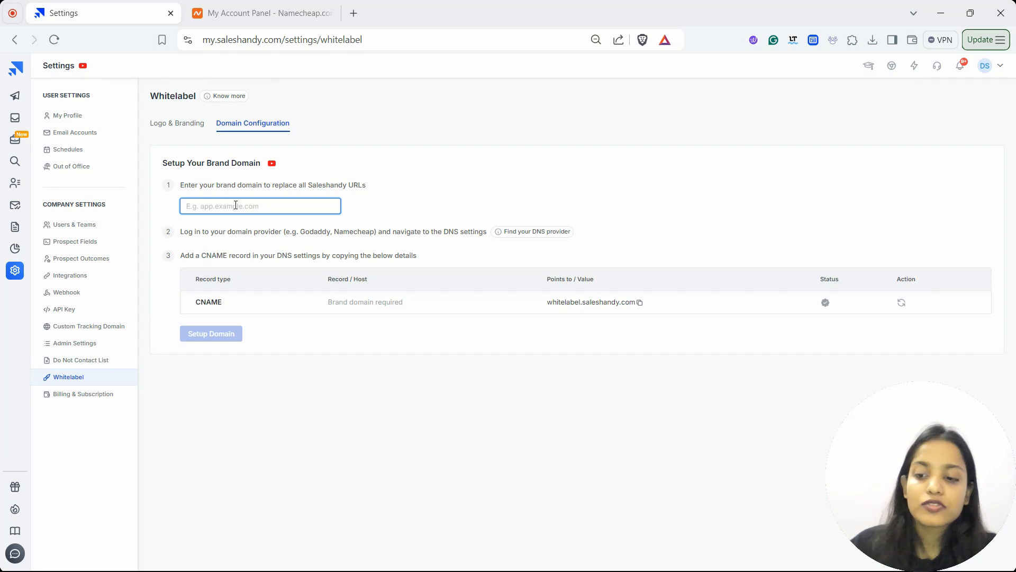
{"action": "type", "text": "apps.places.tours"}
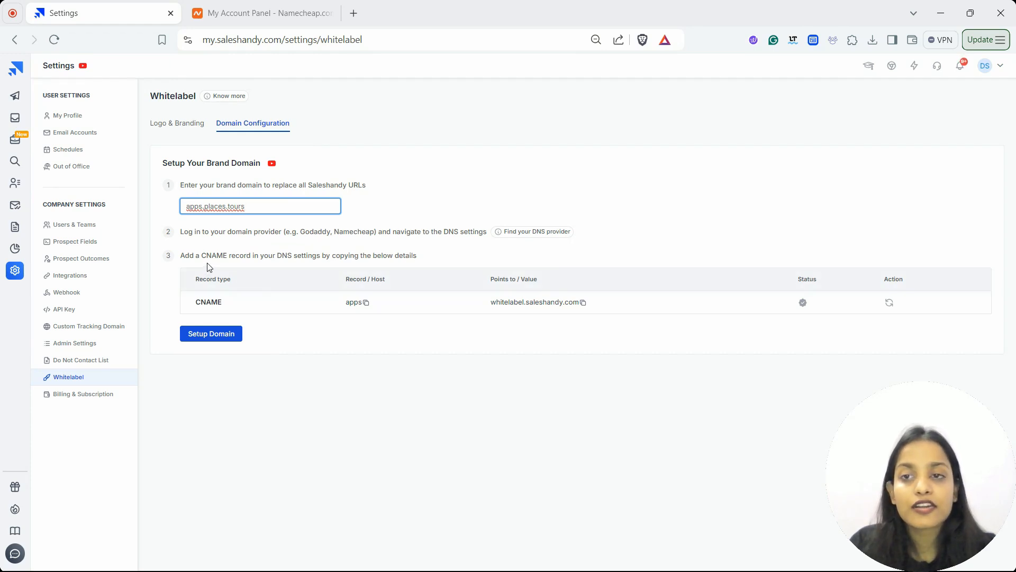
{"action": "left_click", "coordinate": [583, 303]}
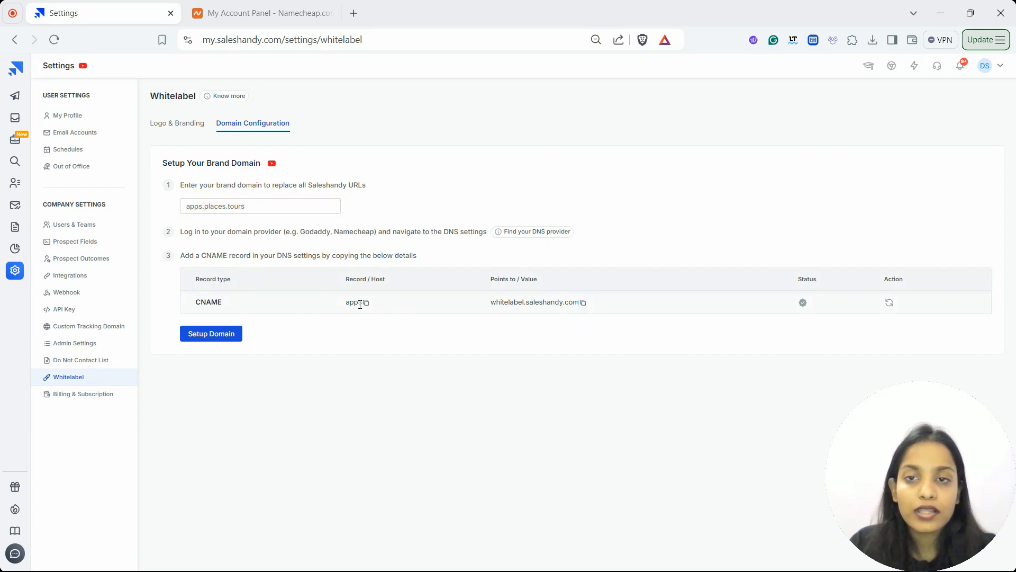
- Switch to Namecheap and open the advanced DNS settings of the places.tours domain
{"action": "left_click", "coordinate": [267, 12]}
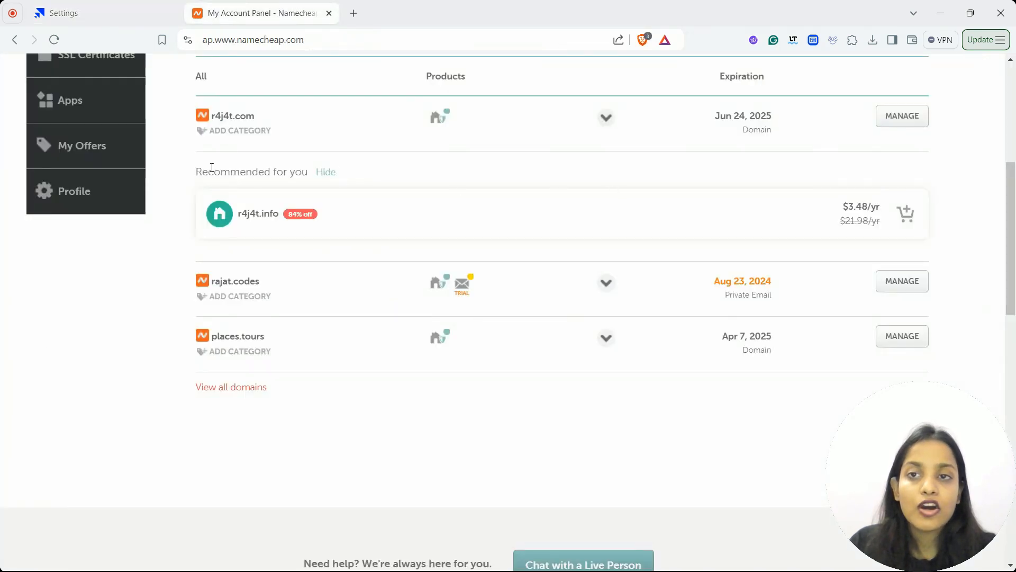
{"action": "left_click", "coordinate": [914, 338]}
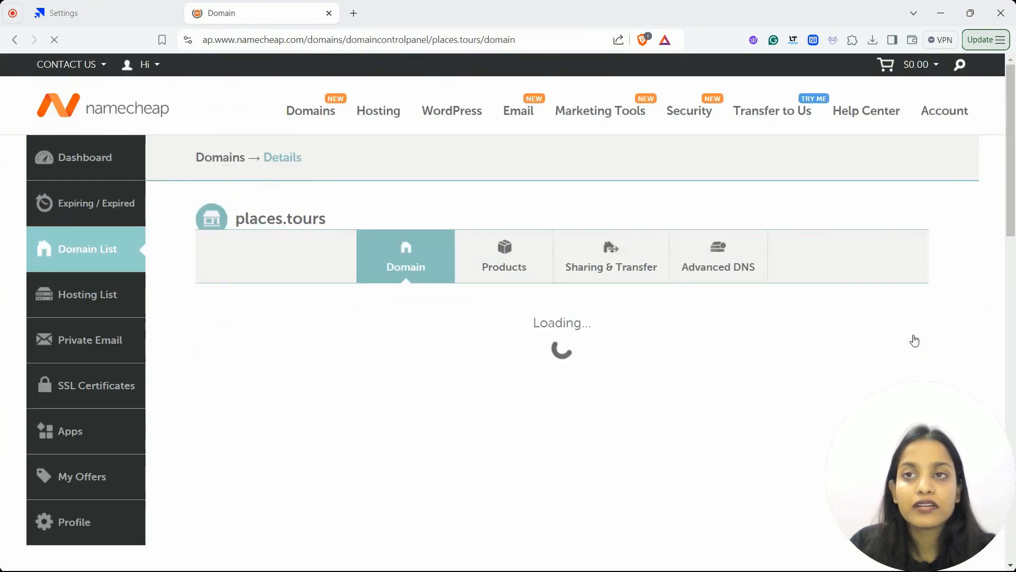
{"action": "left_click", "coordinate": [701, 281]}
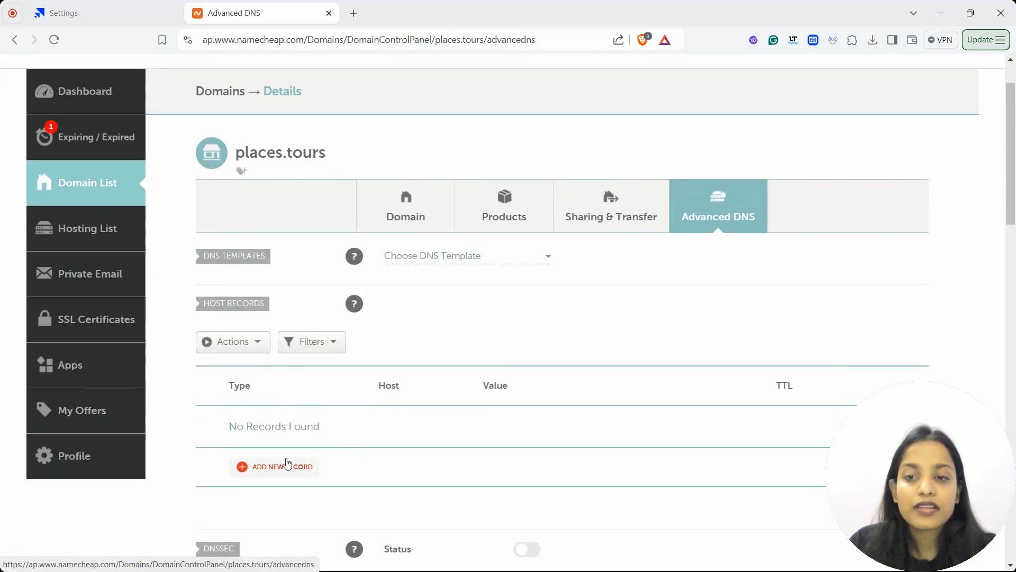
- Add and save a CNAME host record with host apps and target whitelabel.saleshandy.com
{"action": "left_click", "coordinate": [288, 465]}
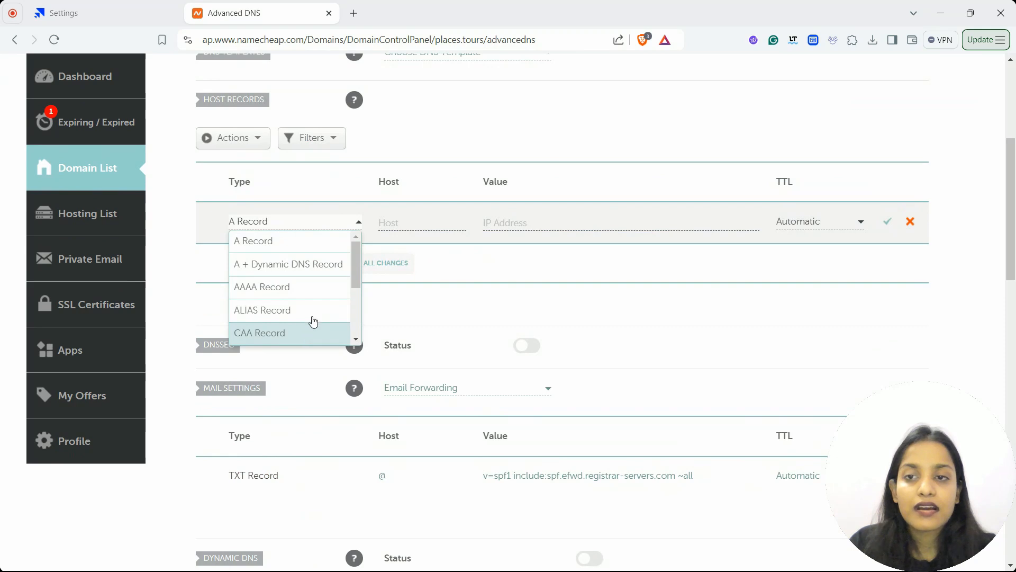
{"action": "scroll", "coordinate": [312, 318], "scroll_direction": "down", "scroll_amount": 2}
{"action": "left_click", "coordinate": [342, 316]}
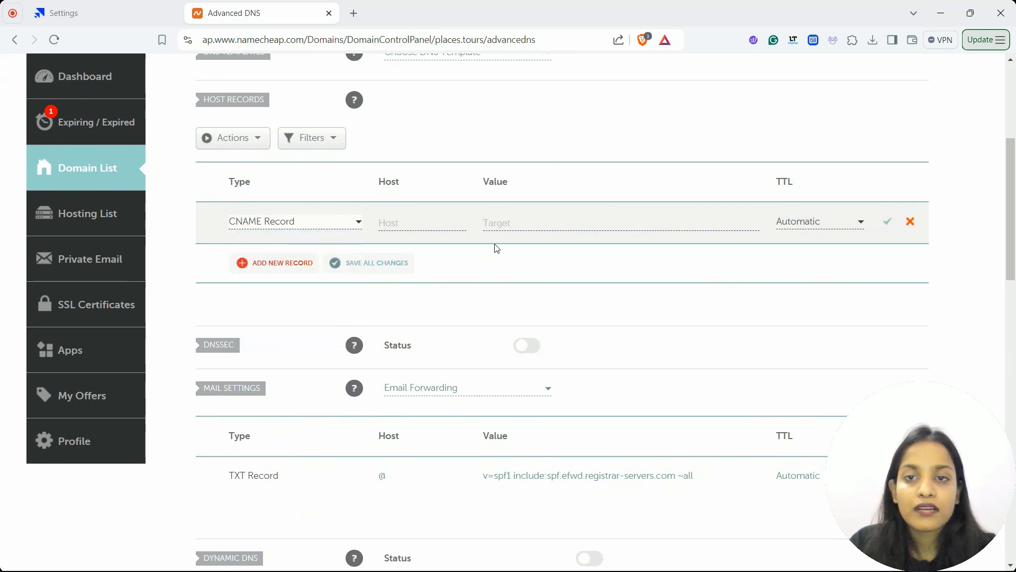
{"action": "left_click", "coordinate": [517, 224]}
{"action": "key", "text": "Down"}
{"action": "key", "text": "Return"}
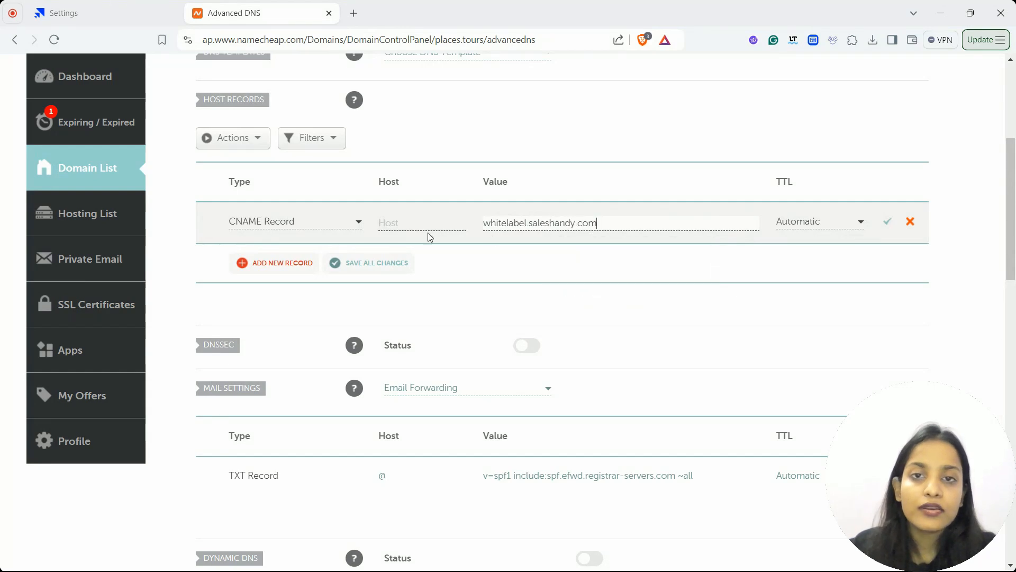
{"action": "left_click", "coordinate": [428, 225]}
{"action": "type", "text": "apps"}
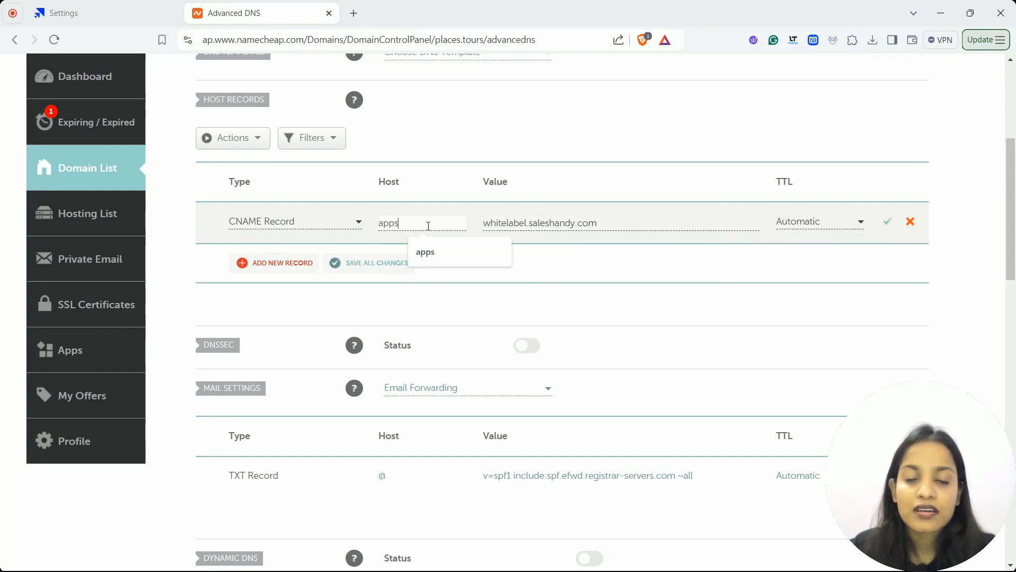
{"action": "left_click", "coordinate": [884, 221]}
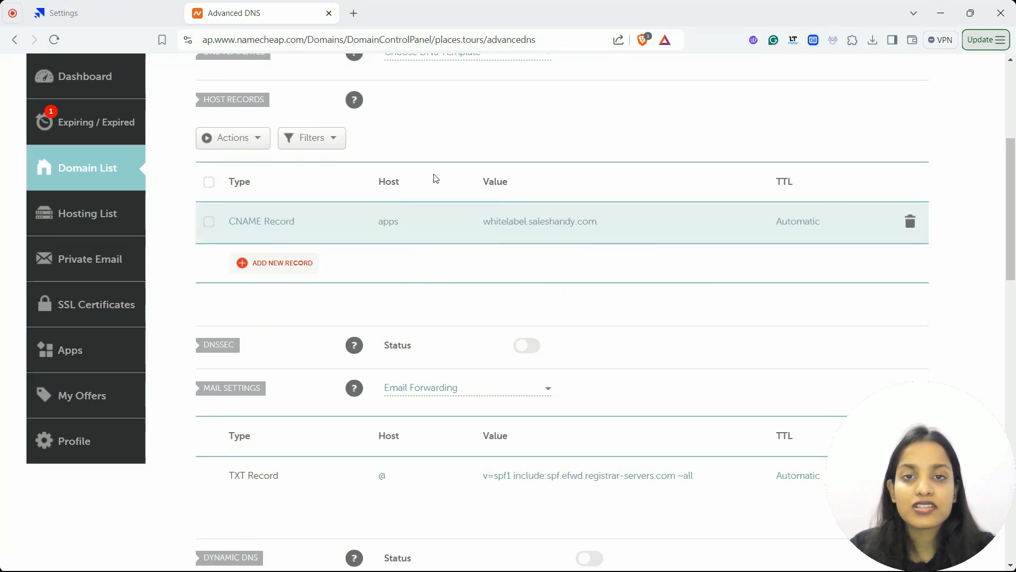
- Return to Saleshandy, run the brand domain setup for apps.places.tours and open its branded login page
{"action": "left_click", "coordinate": [144, 7]}
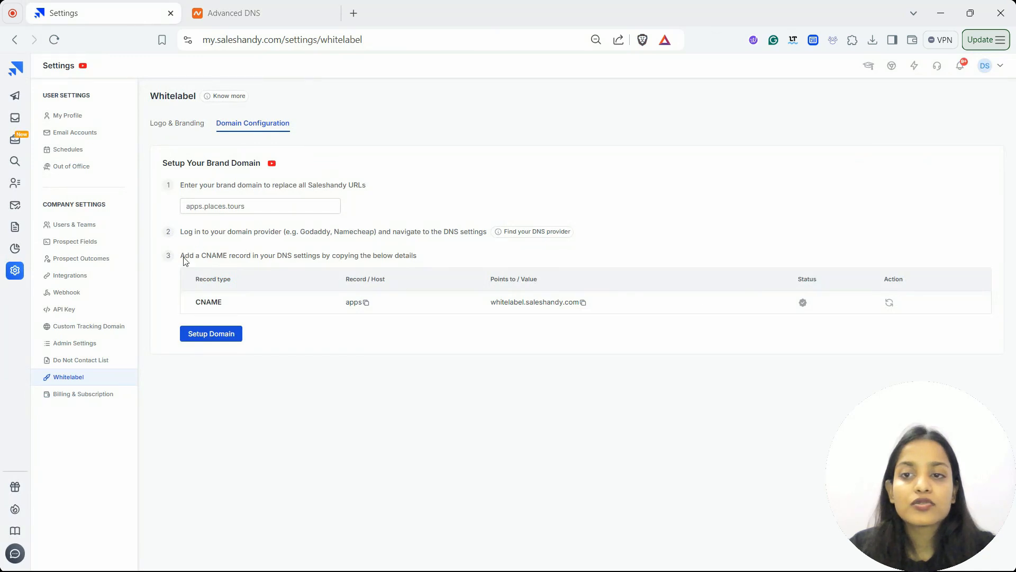
{"action": "left_click", "coordinate": [202, 331]}
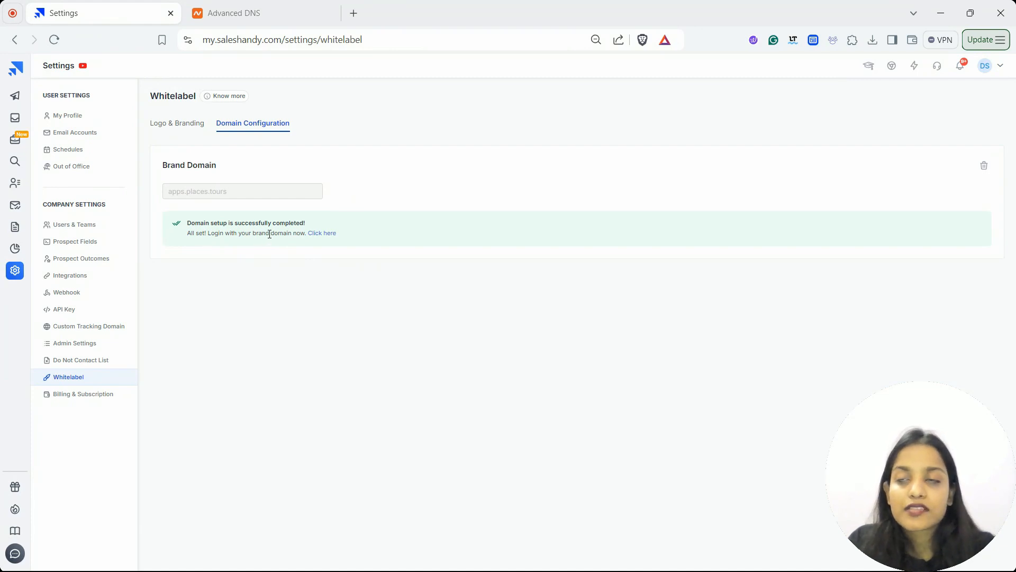
{"action": "left_click", "coordinate": [318, 233]}
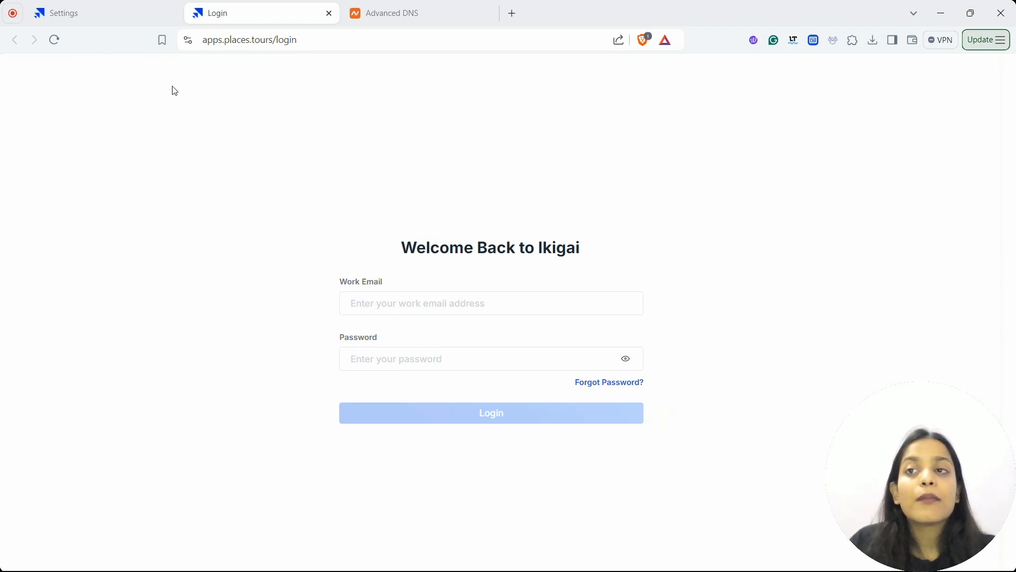
- Compare the company name in the whitelabel branding settings with the name in the branded login page's welcome heading
{"action": "left_click", "coordinate": [124, 24]}
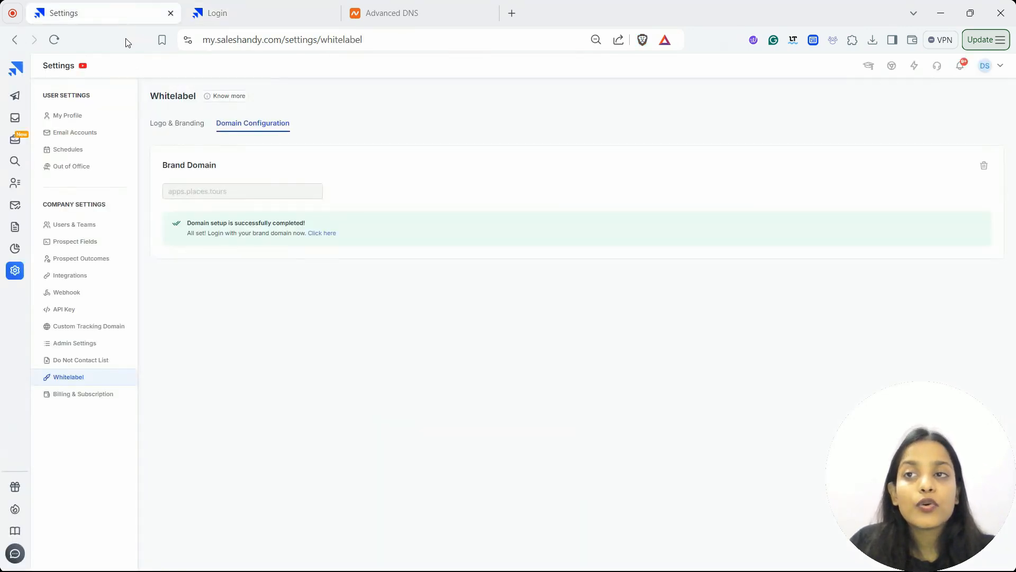
{"action": "left_click", "coordinate": [171, 126]}
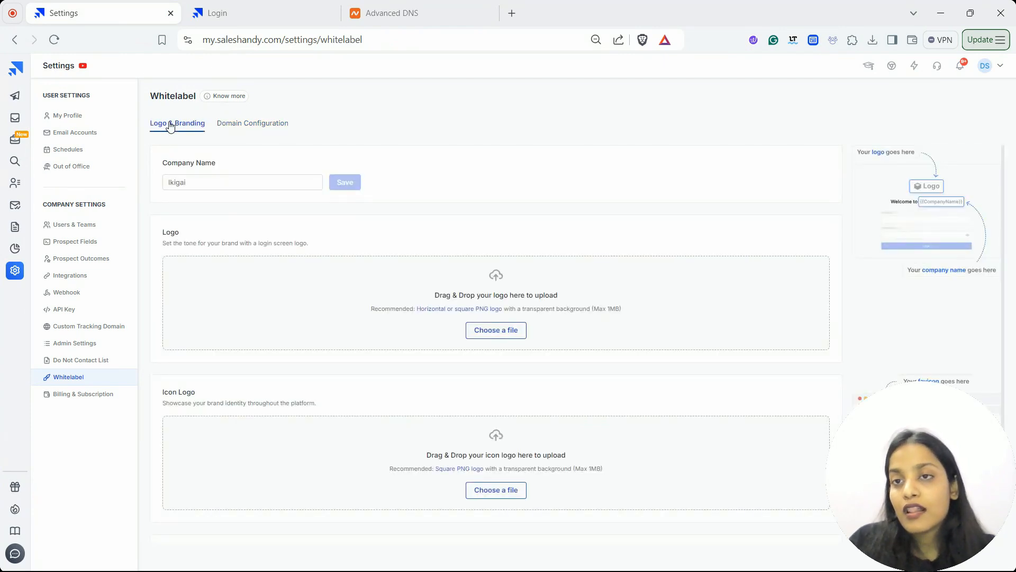
{"action": "left_click", "coordinate": [189, 182]}
{"action": "double_click", "coordinate": [192, 182]}
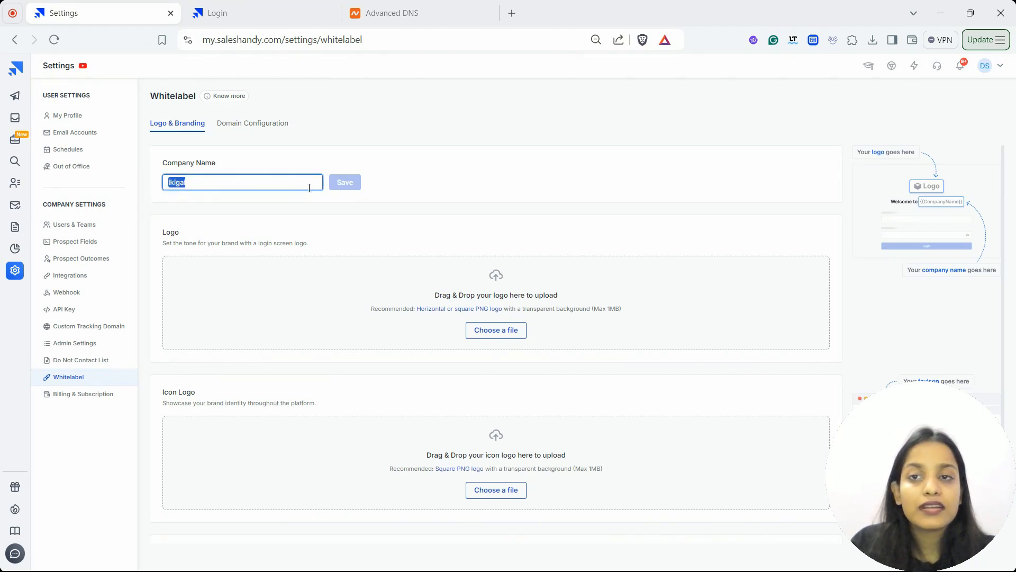
{"action": "left_click", "coordinate": [272, 22]}
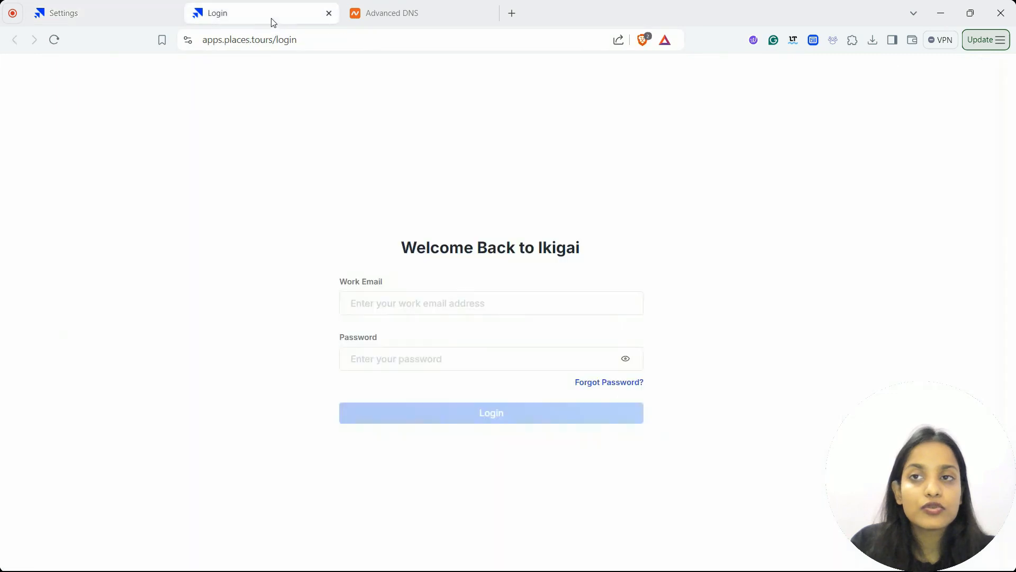
{"action": "left_click_drag", "start_coordinate": [540, 248], "coordinate": [626, 259]}
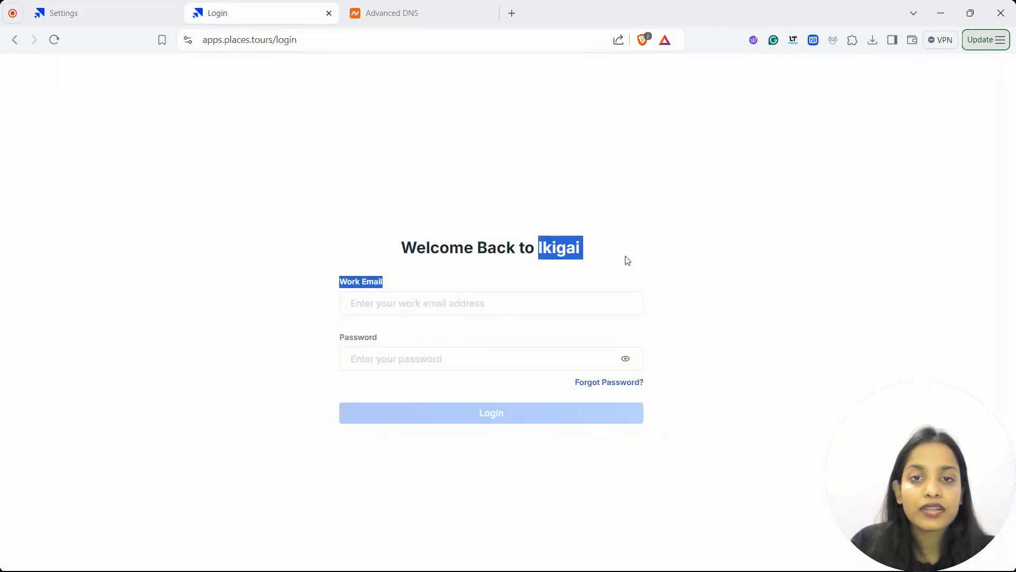
{"action": "left_click", "coordinate": [616, 265]}
{"action": "left_click_drag", "start_coordinate": [540, 248], "coordinate": [574, 248]}
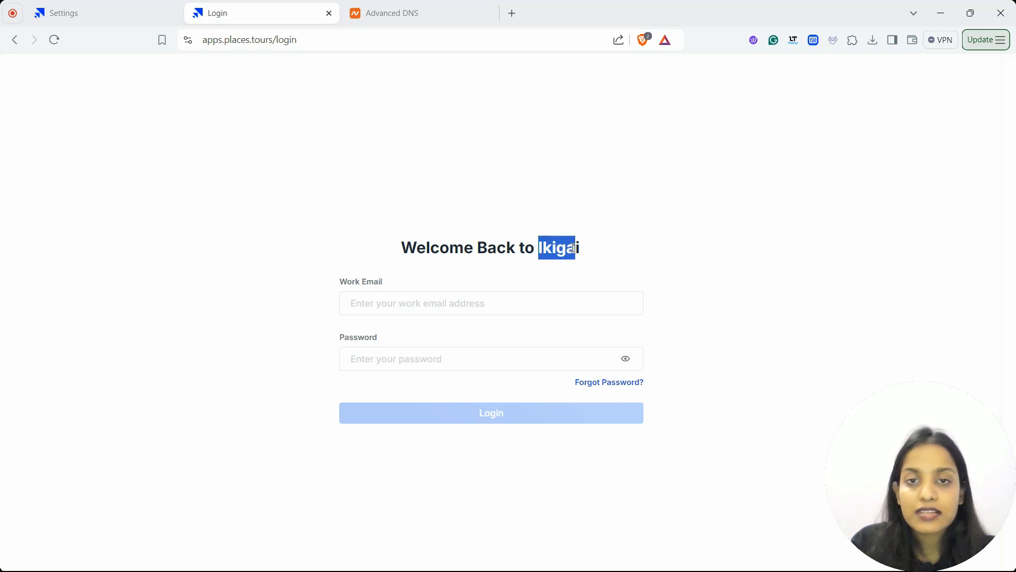
- Upload the downloaded cropped-cropped-ikigai-logo-1.png as the whitelabel login logo, save it and view the branded login page
{"action": "left_click", "coordinate": [123, 11]}
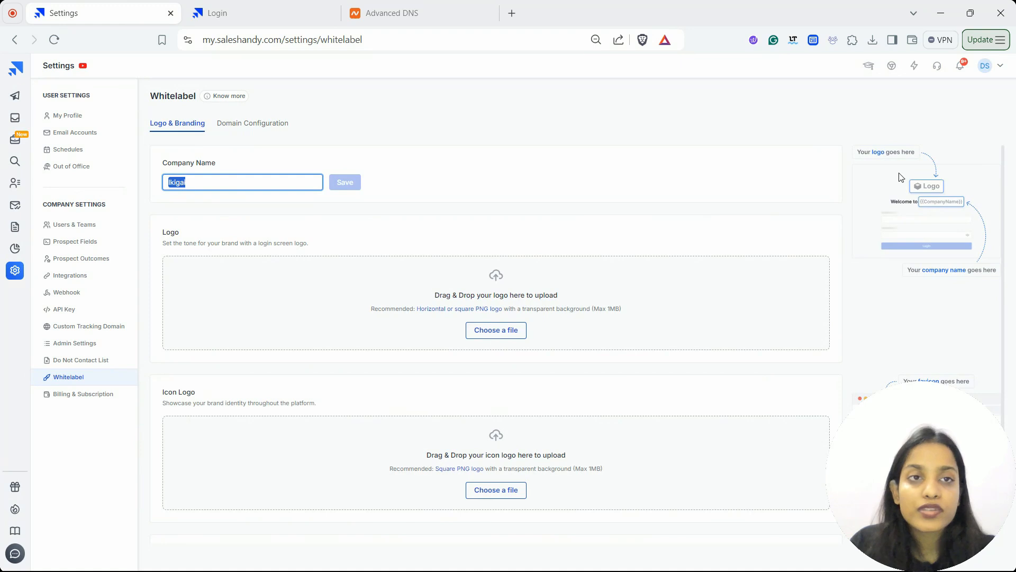
{"action": "left_click", "coordinate": [872, 40]}
{"action": "left_click_drag", "start_coordinate": [778, 142], "coordinate": [560, 331]}
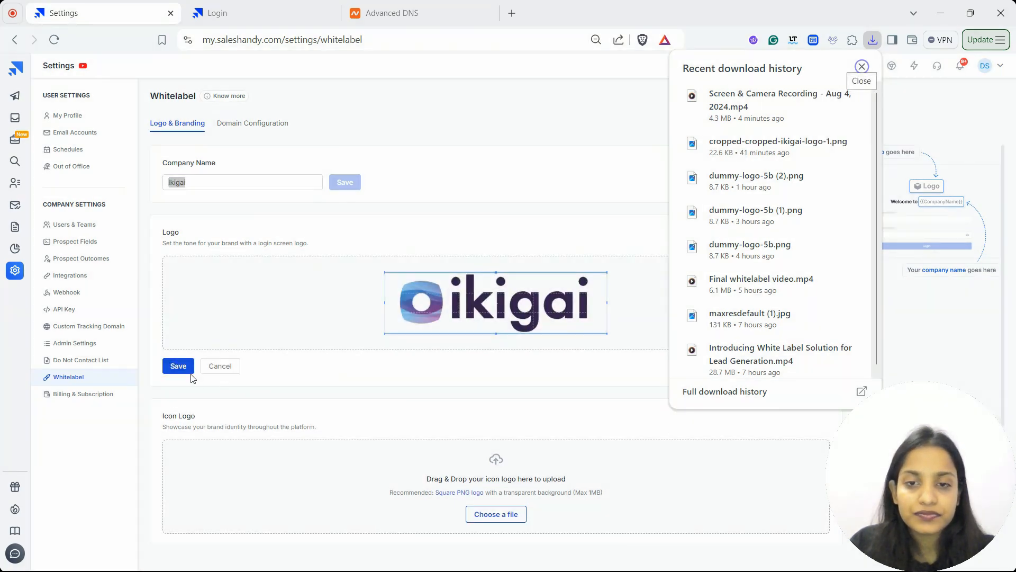
{"action": "left_click", "coordinate": [180, 367]}
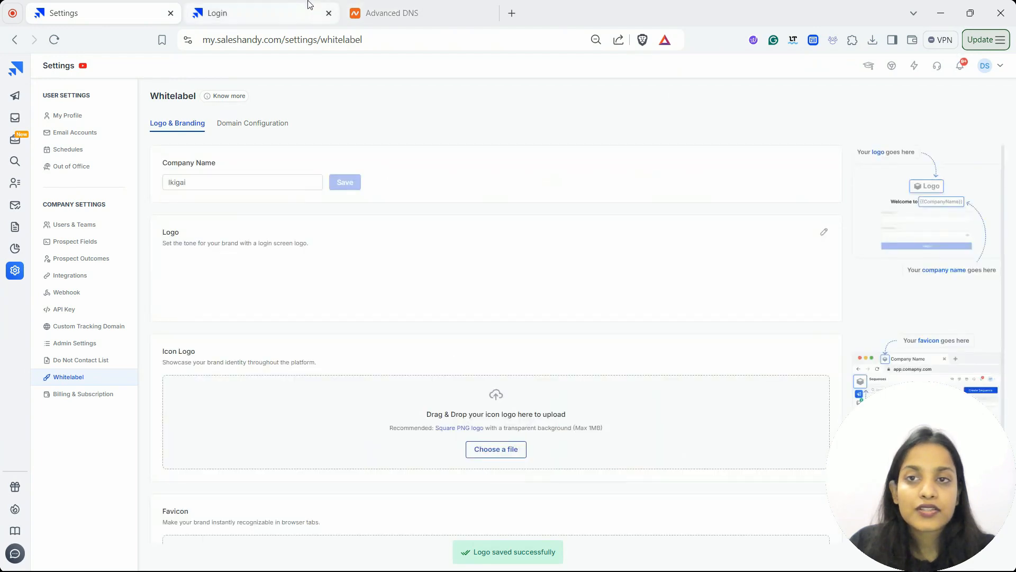
{"action": "left_click", "coordinate": [310, 6]}
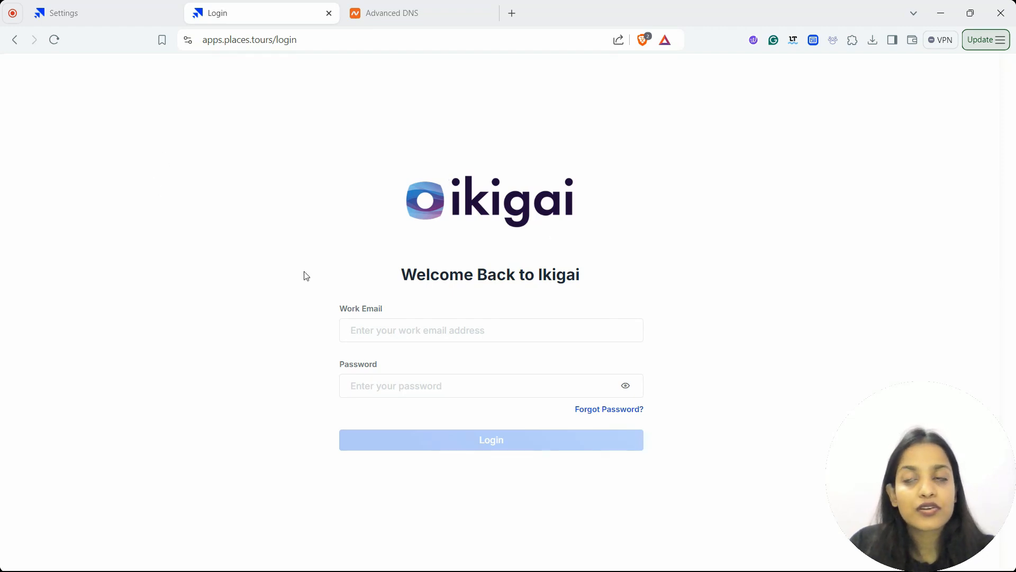
- Upload cropped-cropped-ikigai-logo-1.png as the icon logo, crop it to the round-eyed symbol only and save it
{"action": "left_click", "coordinate": [137, 5]}
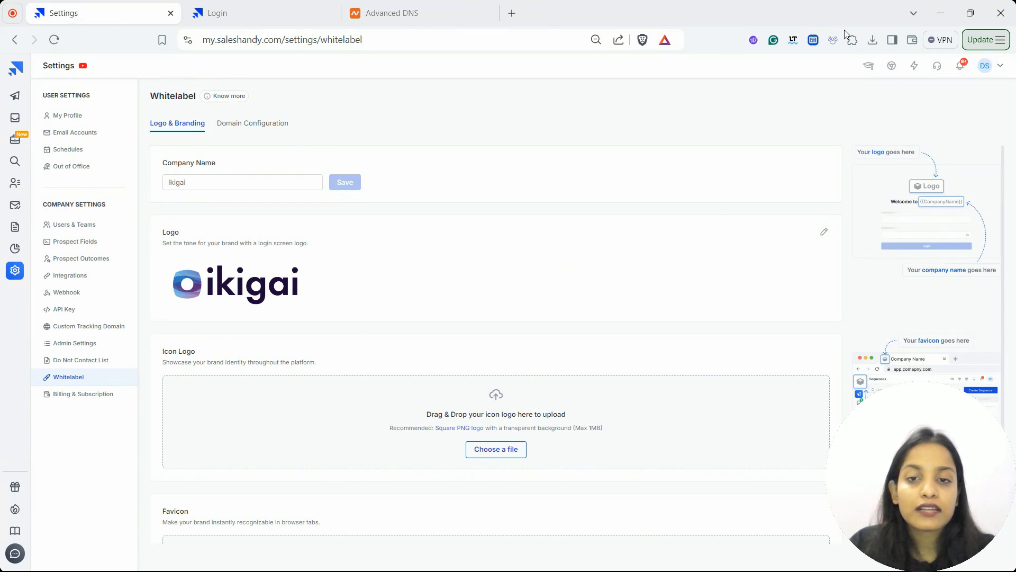
{"action": "left_click", "coordinate": [873, 40]}
{"action": "left_click_drag", "start_coordinate": [803, 152], "coordinate": [593, 405]}
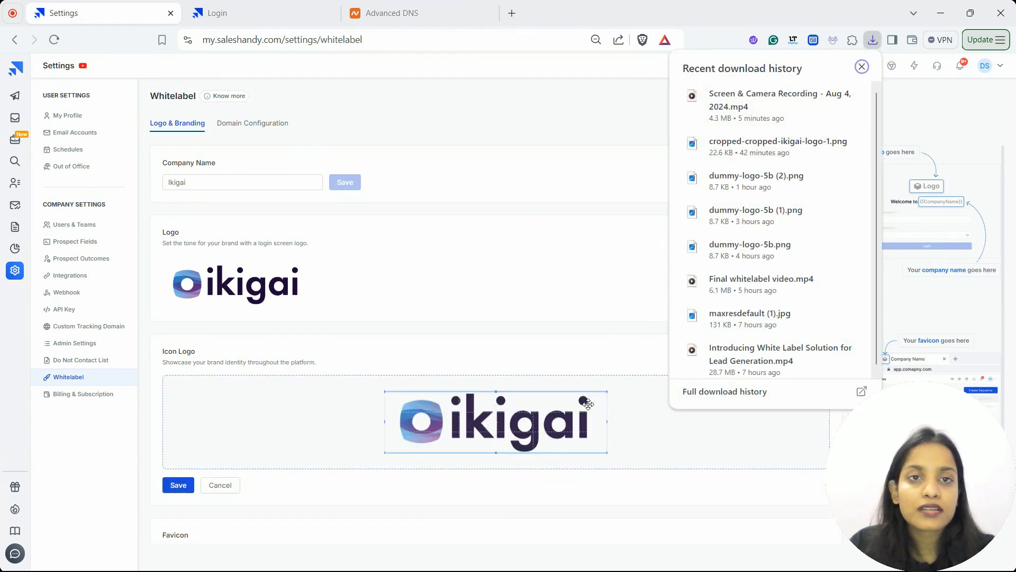
{"action": "left_click", "coordinate": [607, 425]}
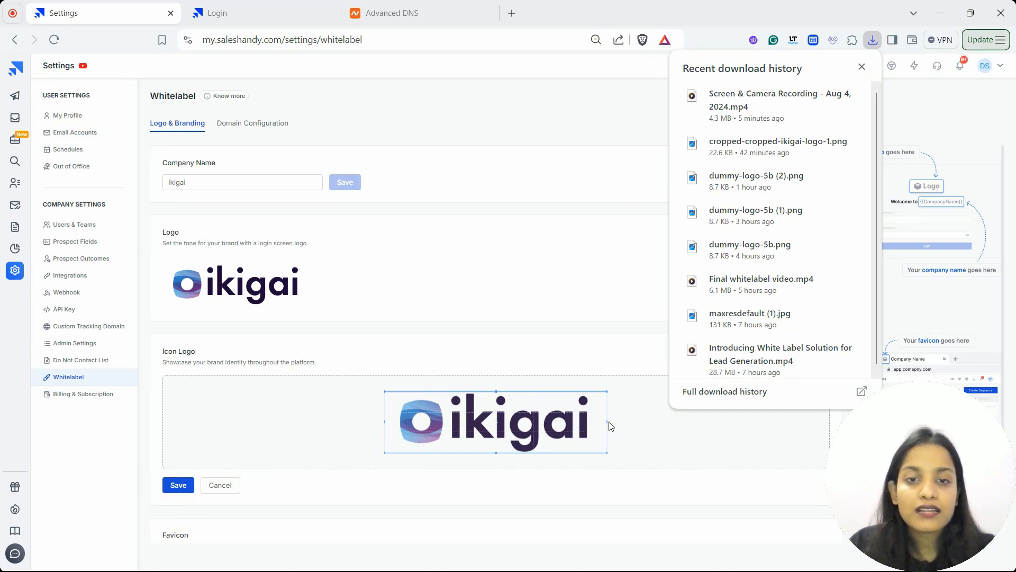
{"action": "left_click_drag", "start_coordinate": [607, 421], "coordinate": [449, 422]}
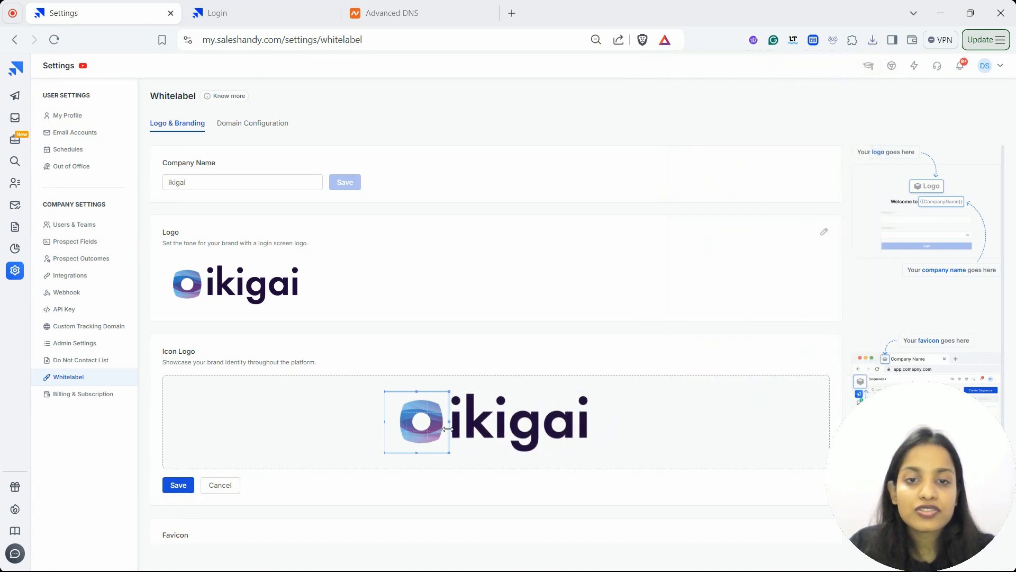
{"action": "left_click", "coordinate": [185, 484]}
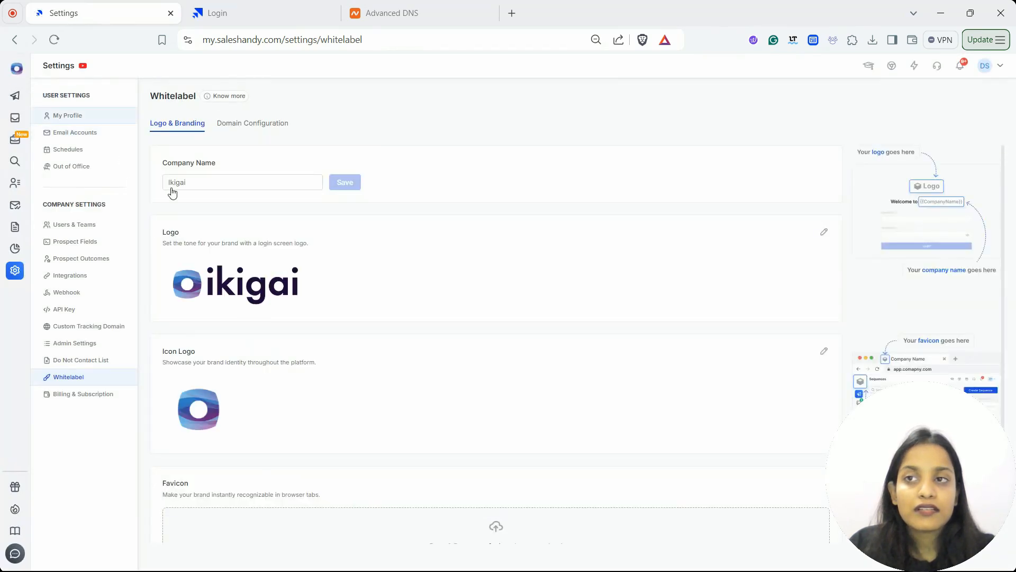
- Upload cropped-cropped-ikigai-logo-1.png as the favicon, crop it to the symbol, save it and return to the branded login page
{"action": "scroll", "coordinate": [540, 297], "scroll_direction": "down", "scroll_amount": 2}
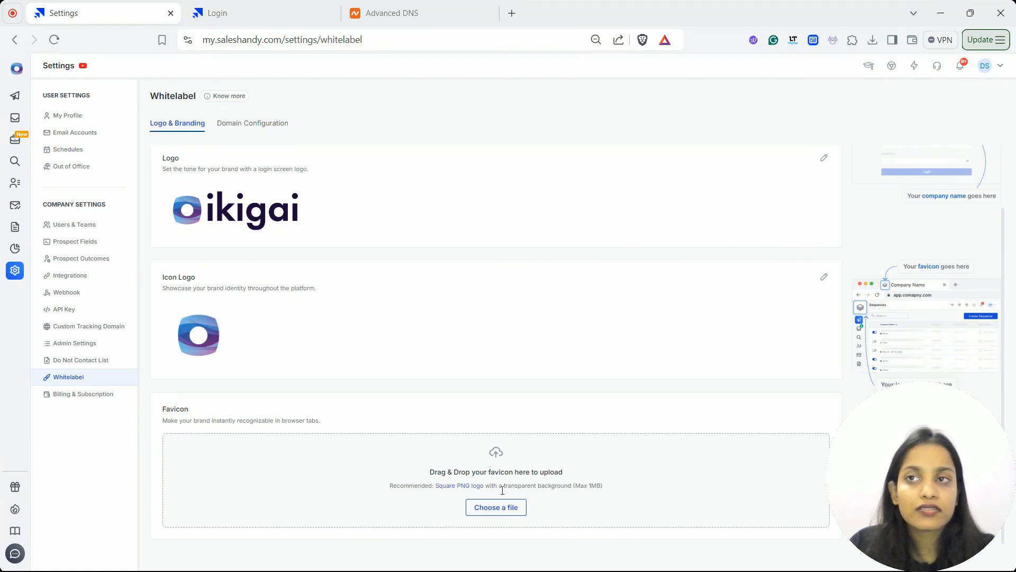
{"action": "left_click", "coordinate": [873, 39]}
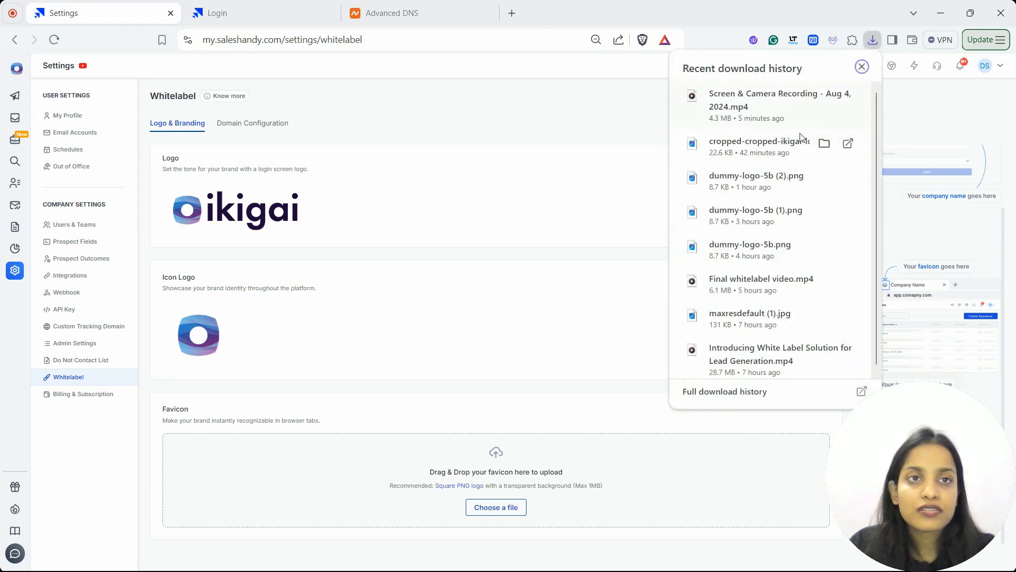
{"action": "left_click_drag", "start_coordinate": [799, 141], "coordinate": [510, 467]}
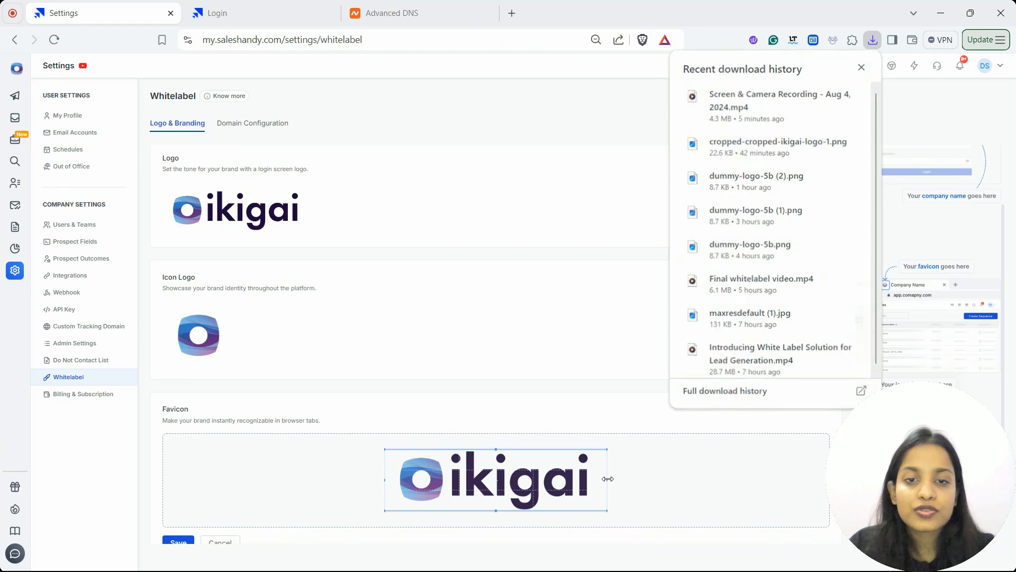
{"action": "left_click_drag", "start_coordinate": [608, 480], "coordinate": [448, 495]}
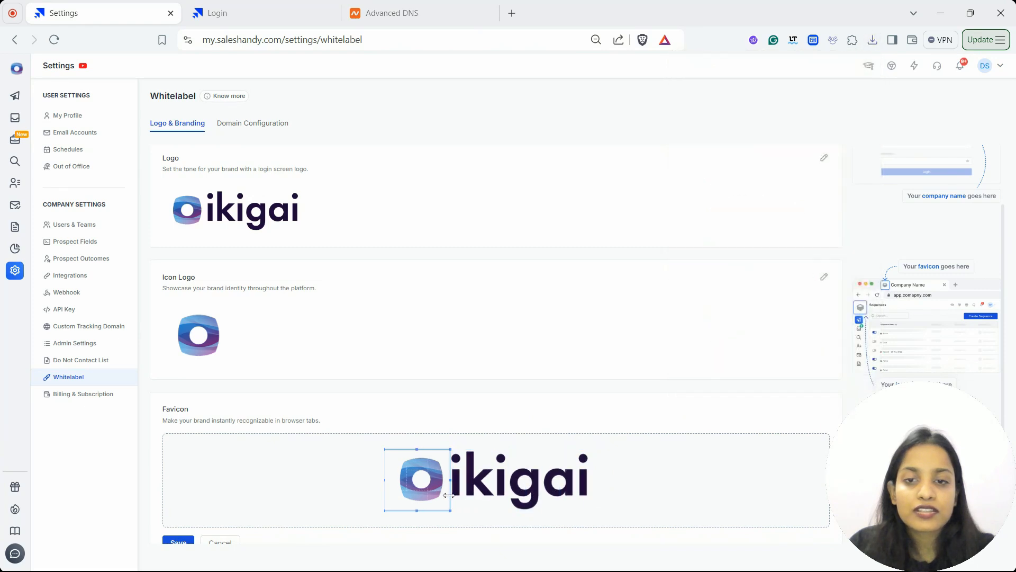
{"action": "left_click", "coordinate": [183, 541]}
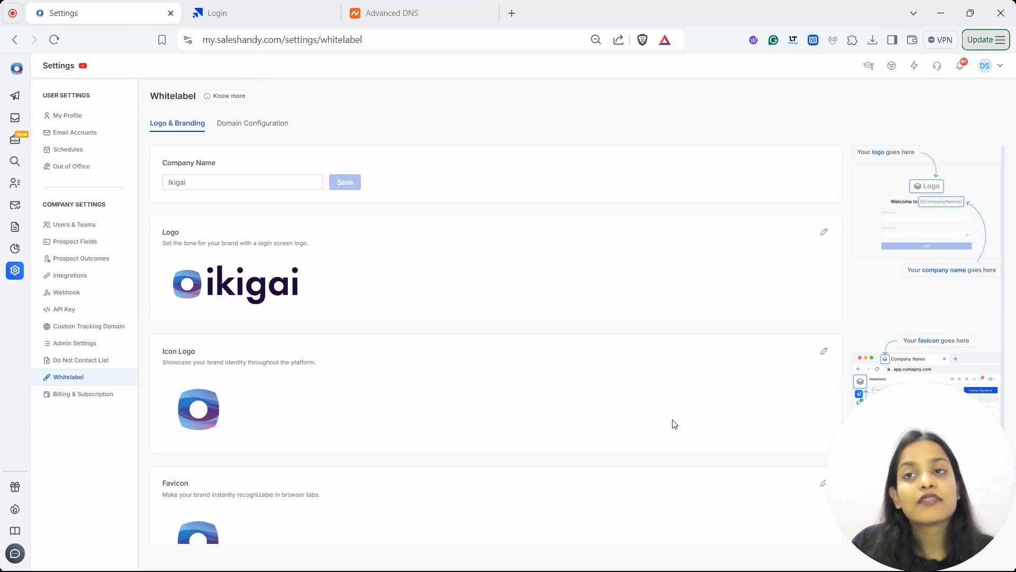
{"action": "left_click", "coordinate": [307, 8]}
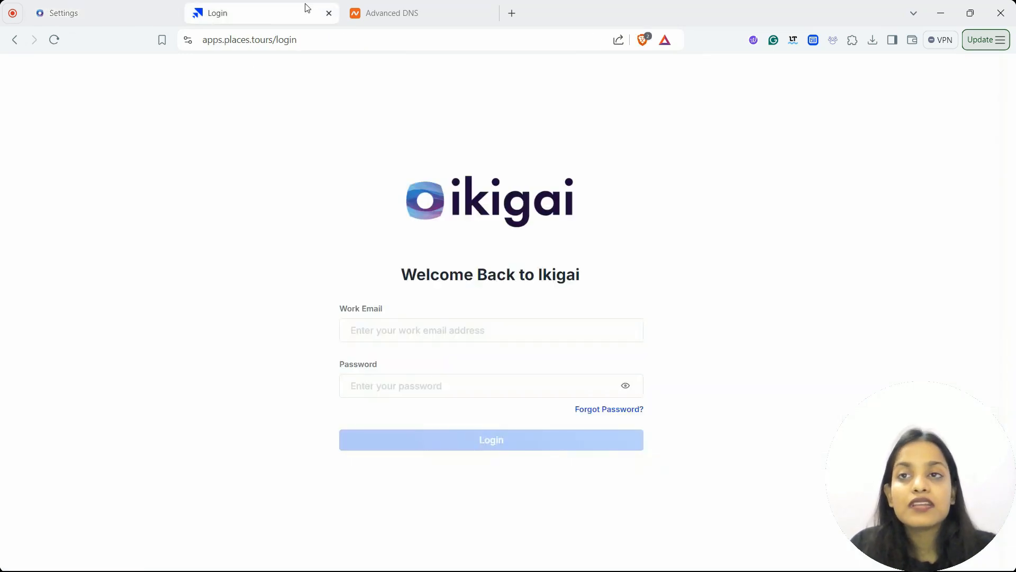